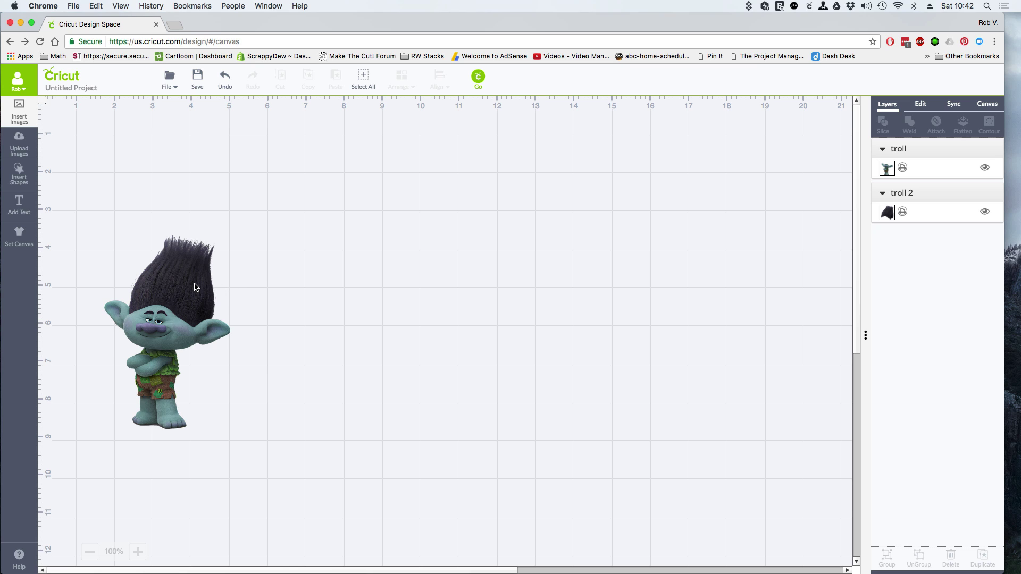
# Drag the troll body down, away from its hair, then deselect it
pyautogui.moveTo(196, 287); pyautogui.dragTo(190, 323)
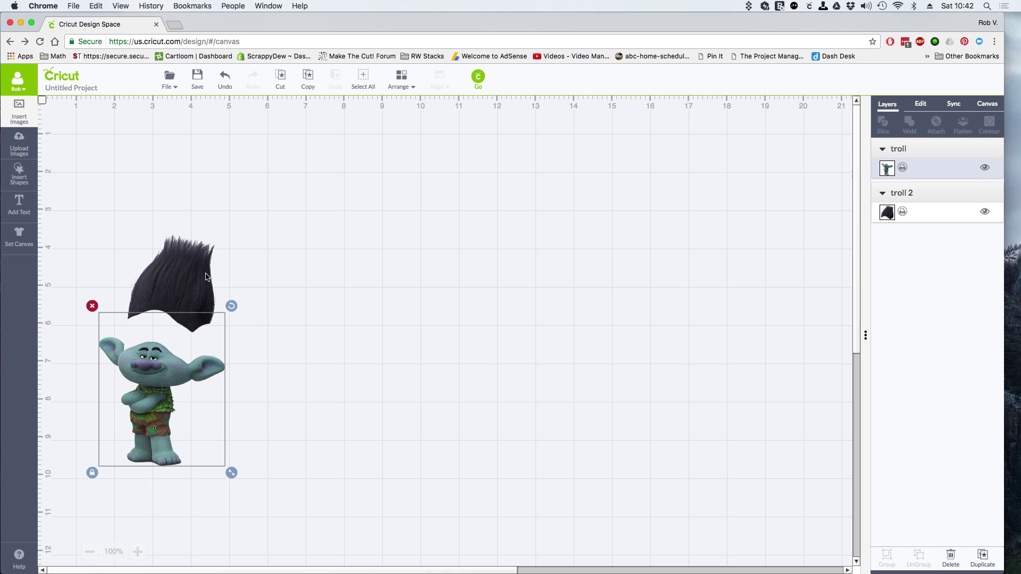
pyautogui.click(272, 201)
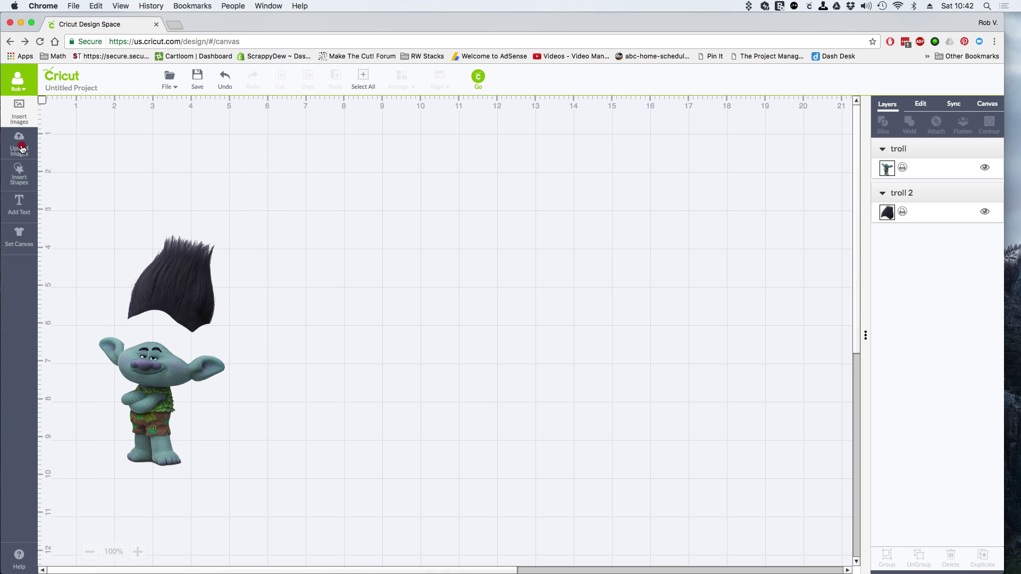
# Upload the troll PNG from Downloads again as a Complex image and continue to cleanup
pyautogui.click(21, 149)
pyautogui.click(343, 271)
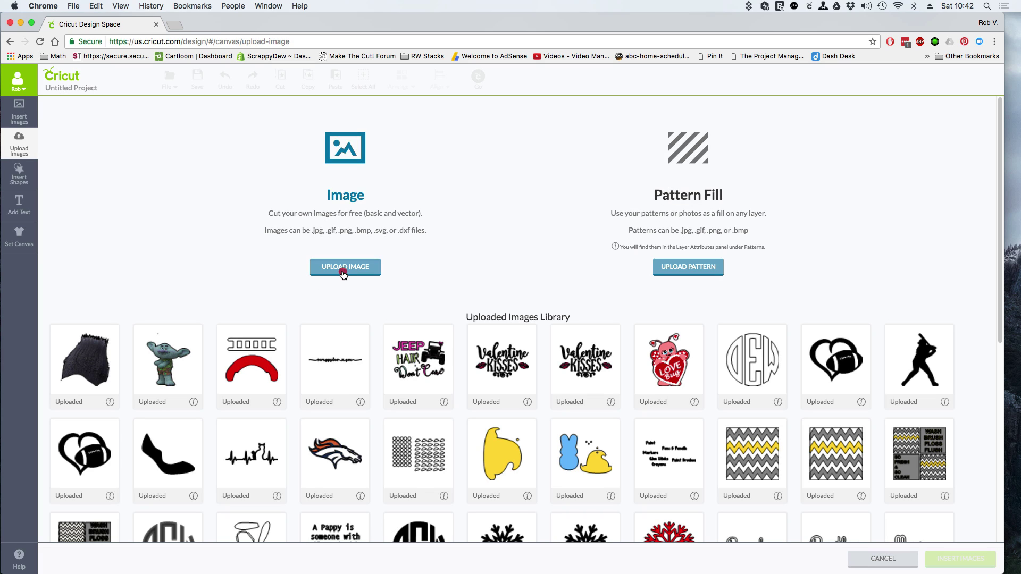
pyautogui.click(166, 196)
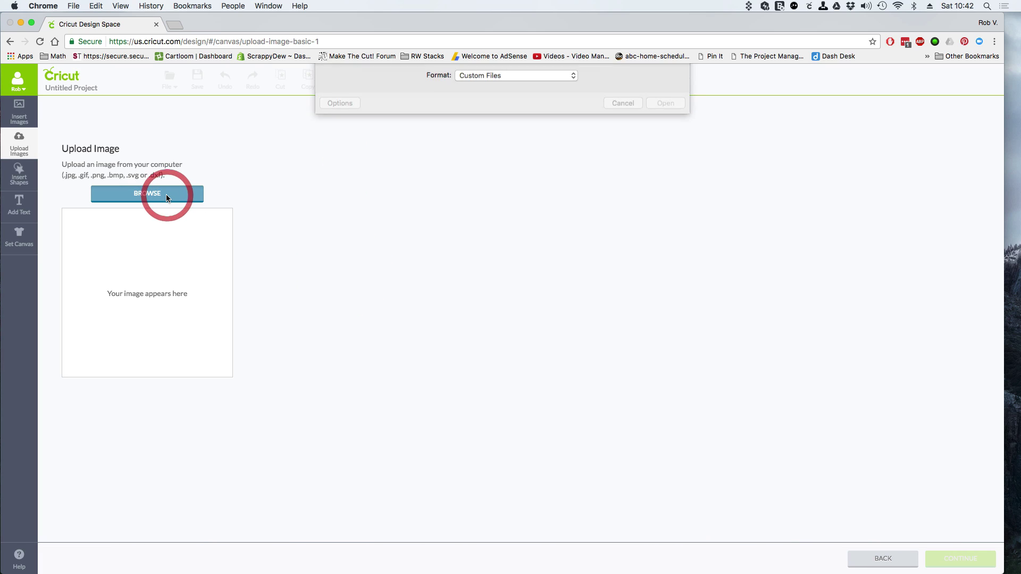
pyautogui.click(471, 107)
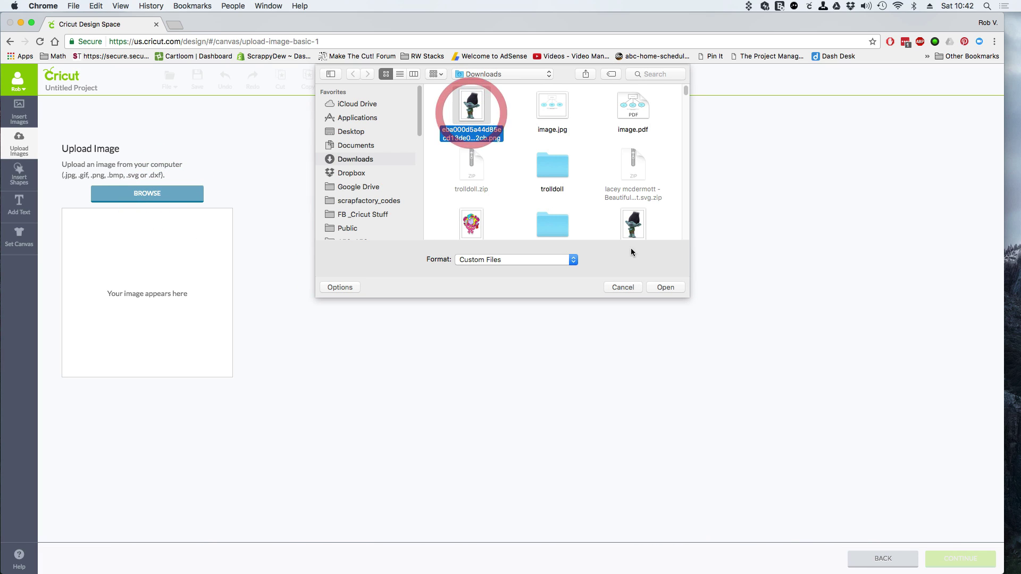
pyautogui.click(666, 288)
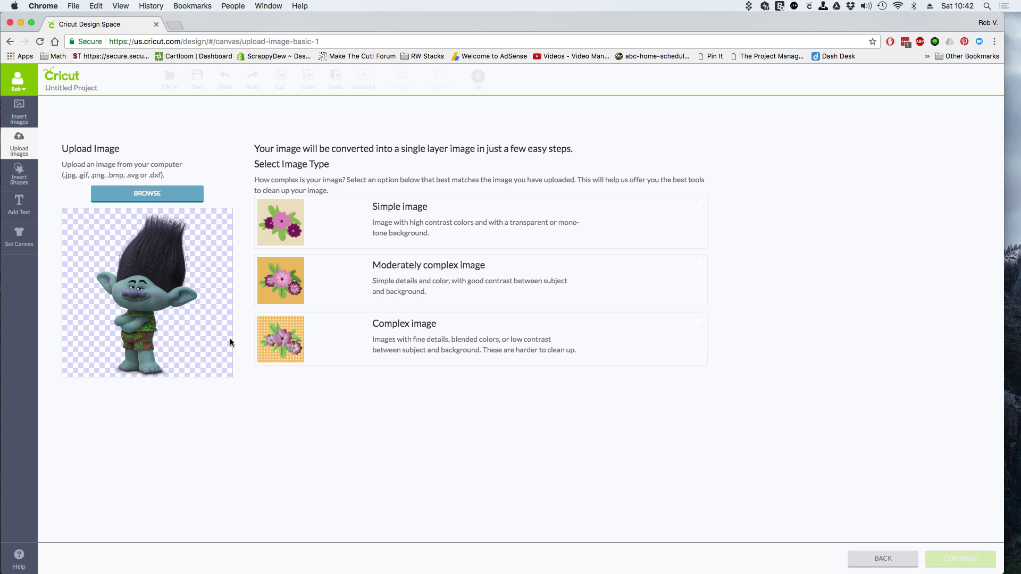
pyautogui.click(372, 364)
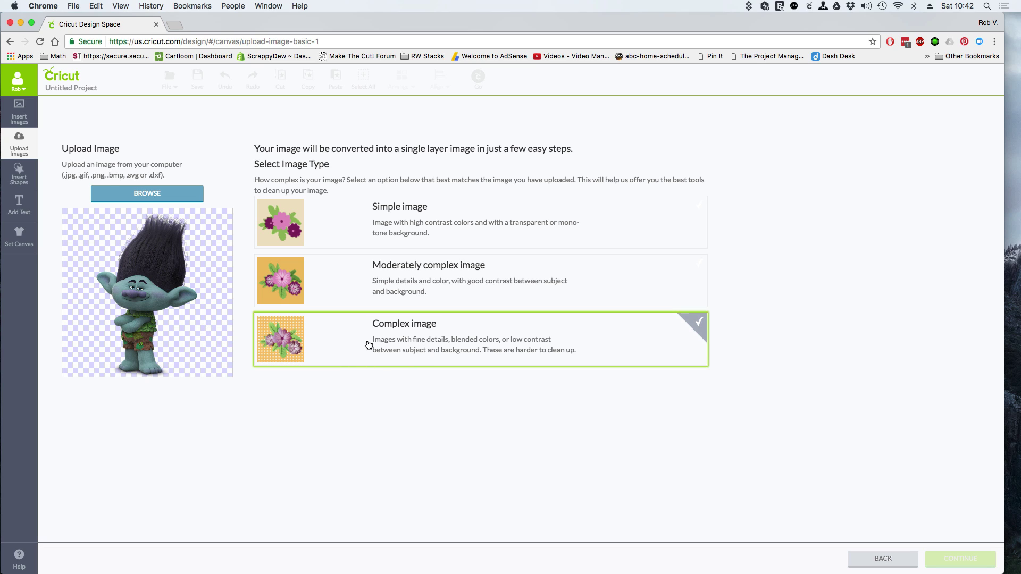
pyautogui.click(390, 344)
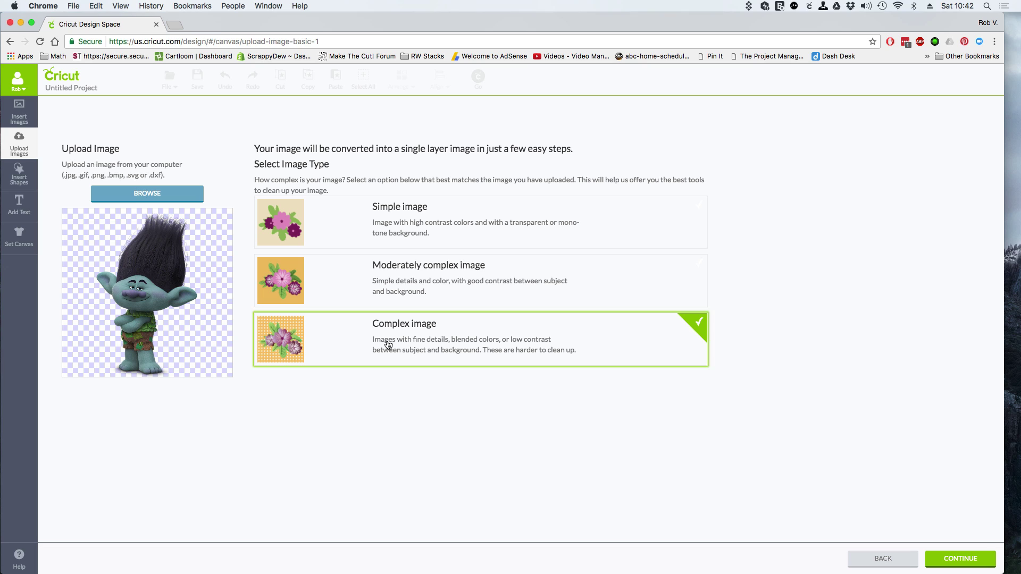
pyautogui.click(955, 556)
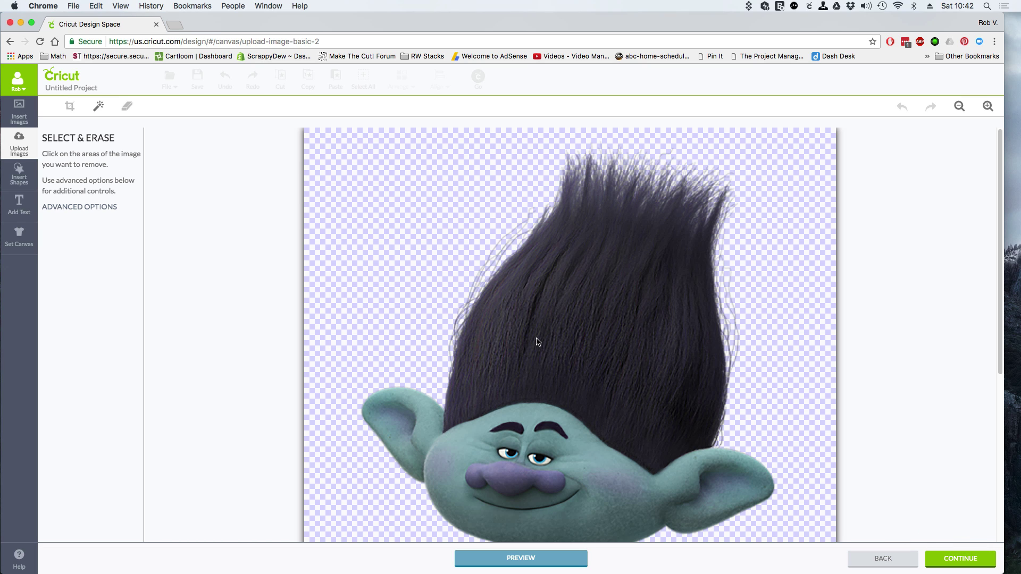
# Zoom out to show the whole troll and open Select & Erase advanced options
pyautogui.click(961, 107)
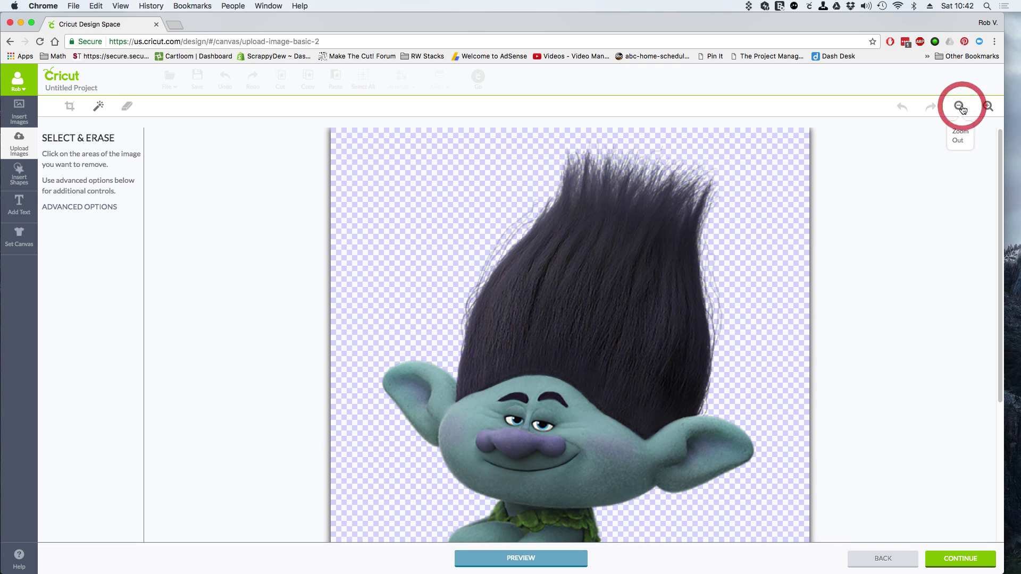
pyautogui.click(960, 107)
pyautogui.click(961, 107)
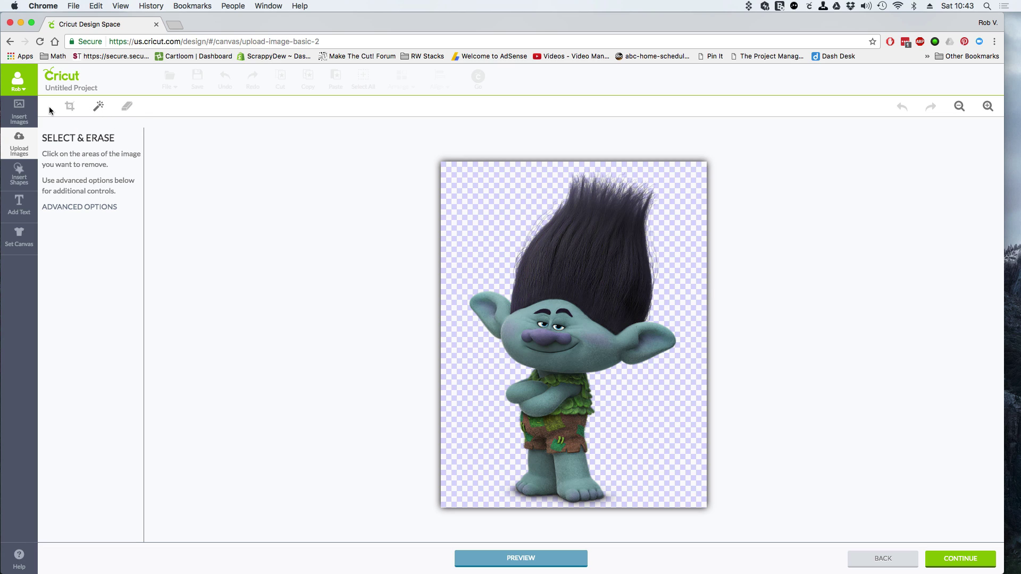
pyautogui.click(98, 107)
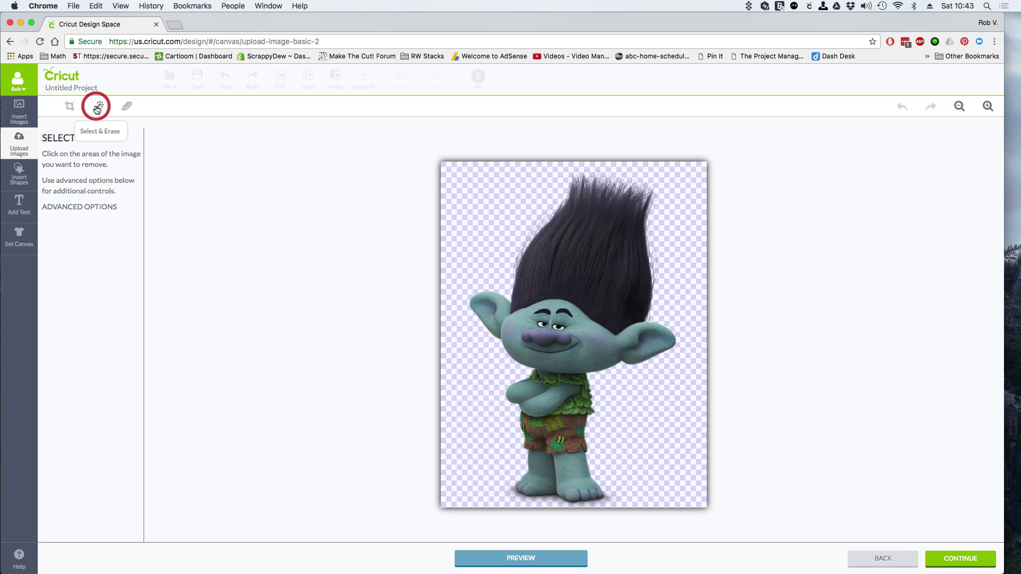
pyautogui.click(99, 107)
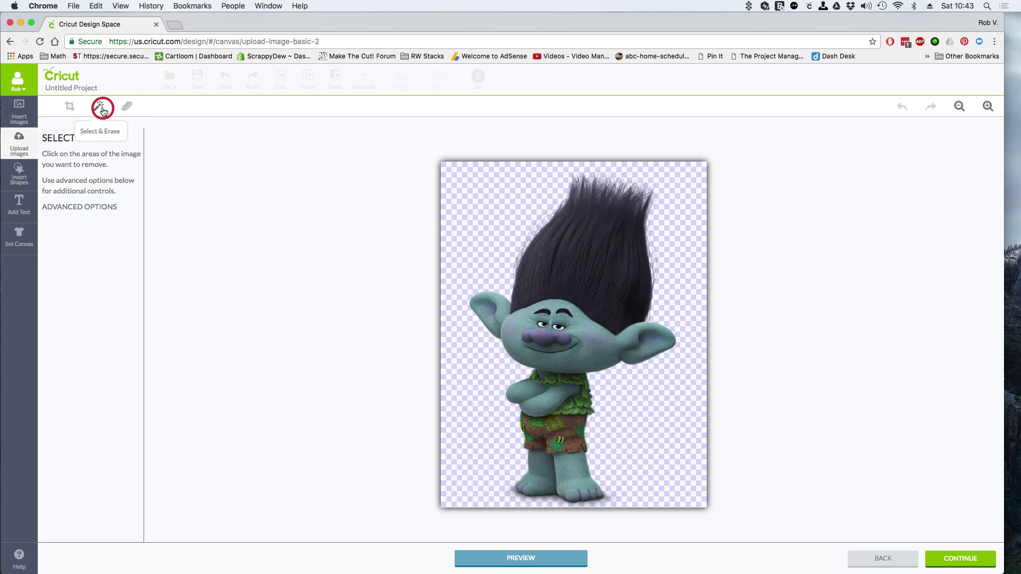
pyautogui.click(92, 211)
# Raise Color Tolerance to 52 and erase the troll's dark hair
pyautogui.click(69, 271)
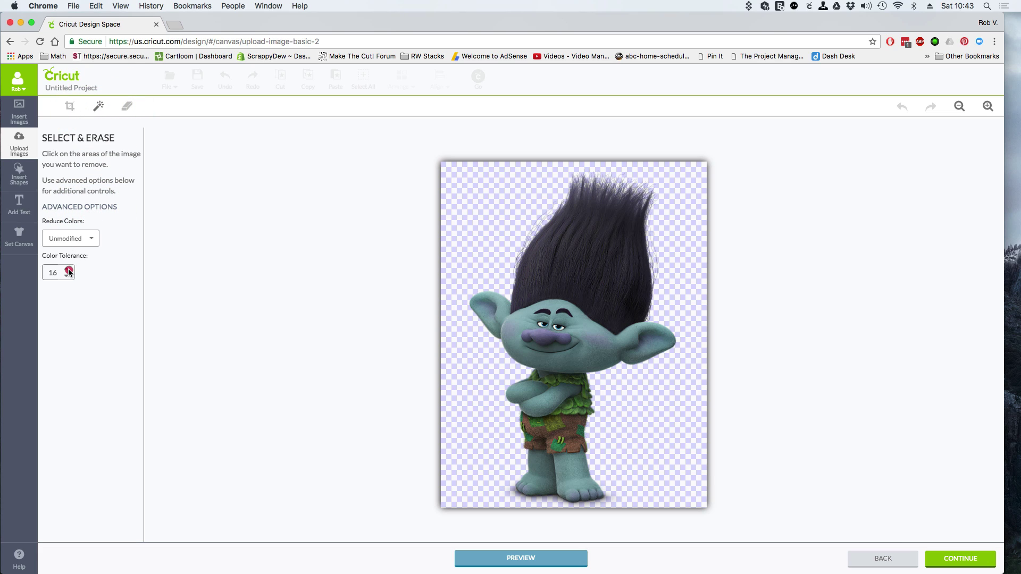
pyautogui.click(69, 270)
pyautogui.click(69, 270)
pyautogui.click(69, 270)
pyautogui.click(69, 271)
pyautogui.click(69, 270)
pyautogui.click(69, 271)
pyautogui.click(69, 271)
pyautogui.click(69, 270)
pyautogui.click(69, 271)
pyautogui.click(603, 210)
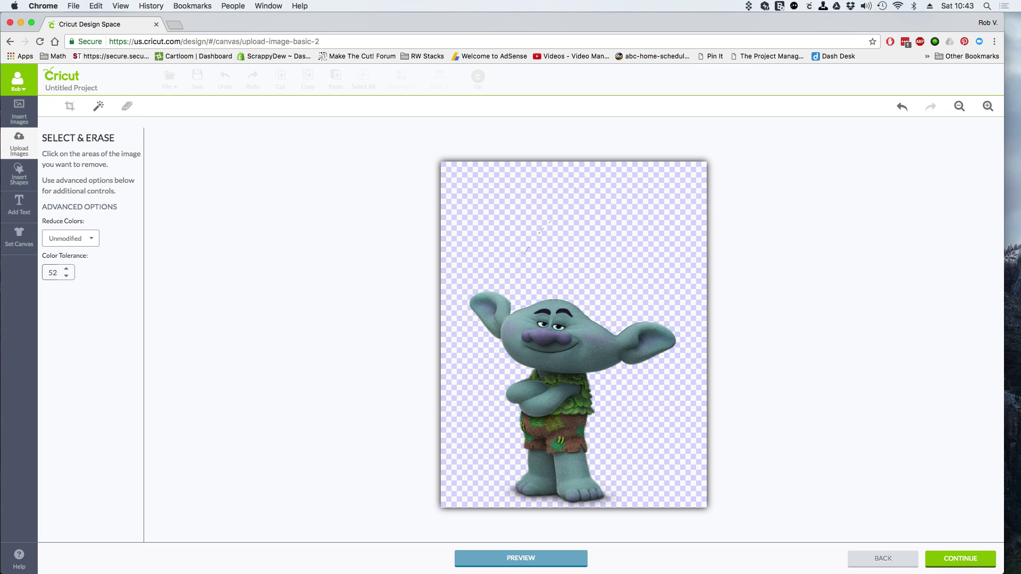
pyautogui.click(988, 106)
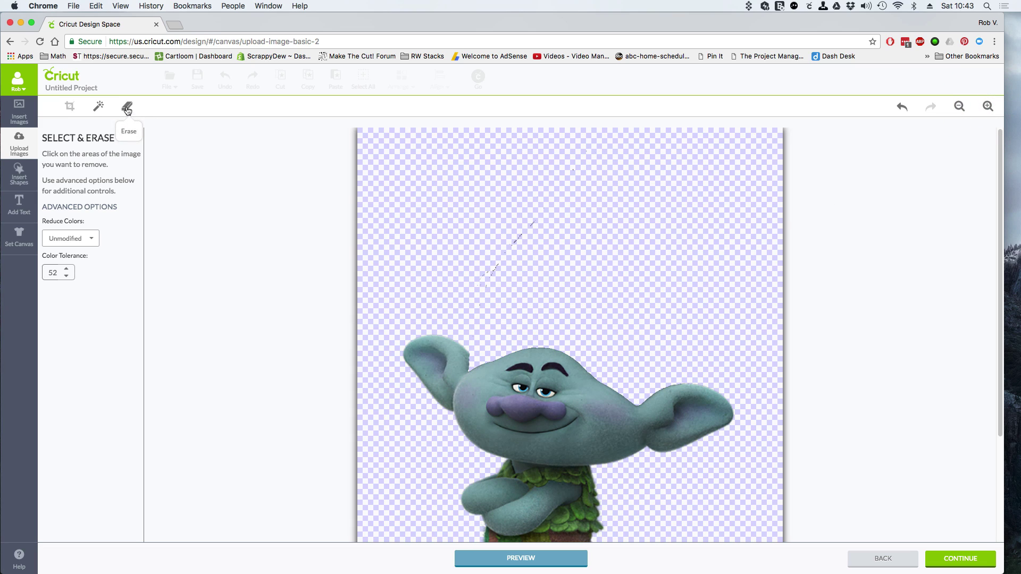
# With an enlarged eraser, wipe the leftover hair specks above the troll and continue
pyautogui.click(127, 108)
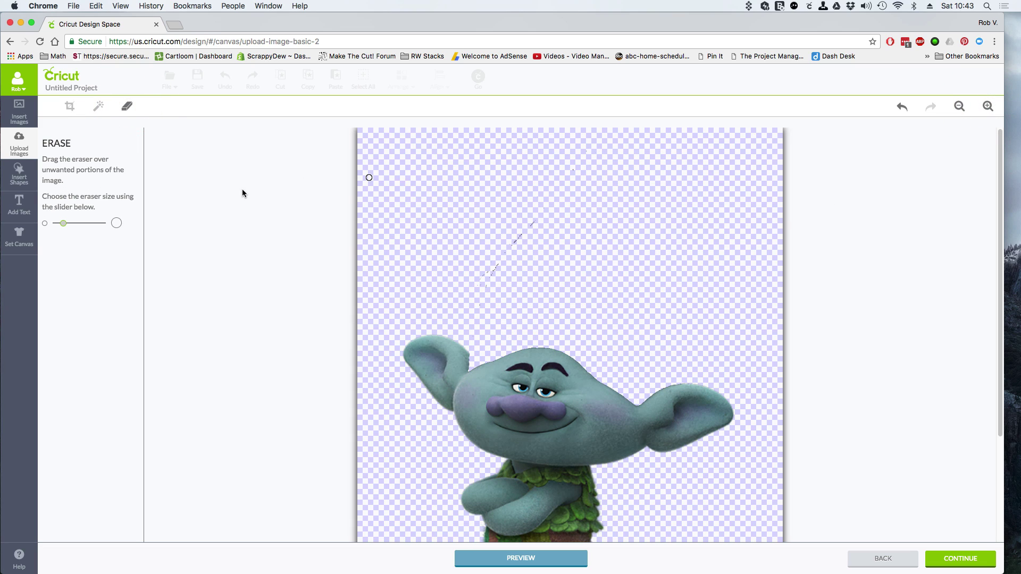
pyautogui.moveTo(63, 223); pyautogui.dragTo(93, 223)
pyautogui.moveTo(490, 265)
pyautogui.mouseDown()
pyautogui.moveTo(487, 291)
pyautogui.moveTo(556, 201)
pyautogui.moveTo(545, 233)
pyautogui.moveTo(709, 292)
pyautogui.moveTo(737, 188)
pyautogui.moveTo(686, 145)
pyautogui.mouseUp()
pyautogui.moveTo(516, 182); pyautogui.dragTo(459, 187)
pyautogui.moveTo(495, 236); pyautogui.dragTo(627, 230)
pyautogui.click(977, 562)
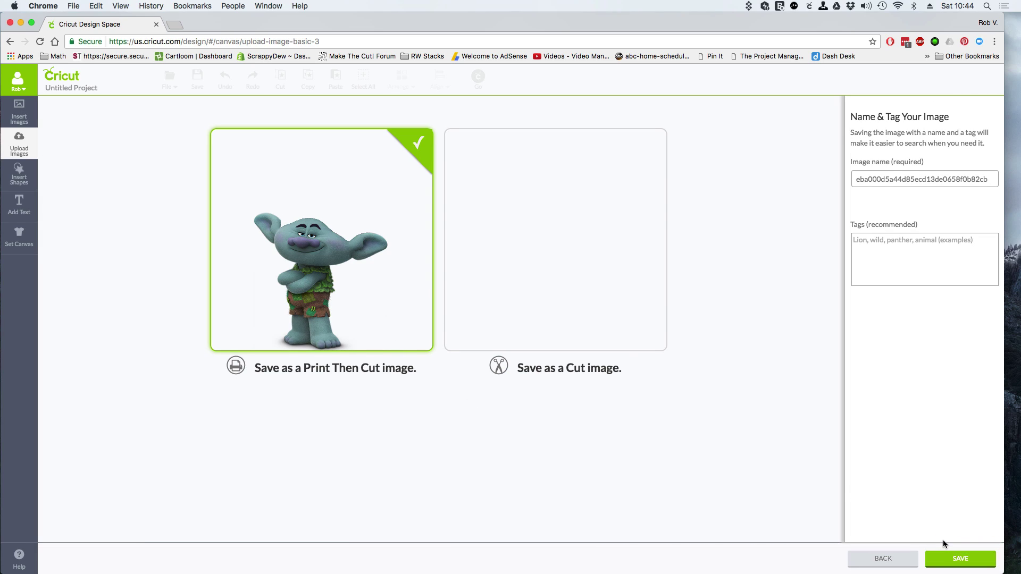
# Save the hairless troll as a Print Then Cut image
pyautogui.click(968, 559)
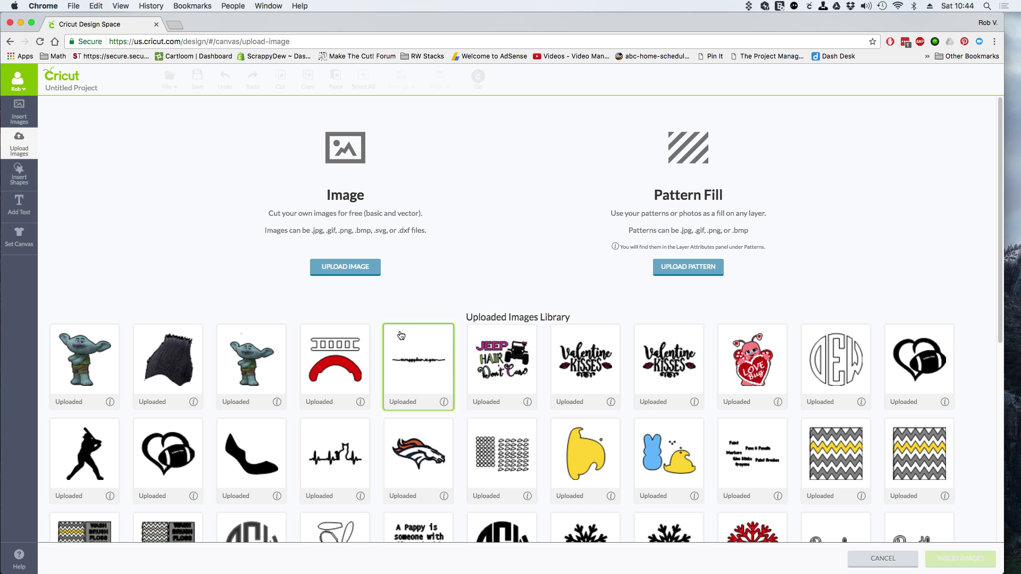
# Re-upload the same troll PNG as a Complex image and zoom out to the whole troll
pyautogui.click(345, 268)
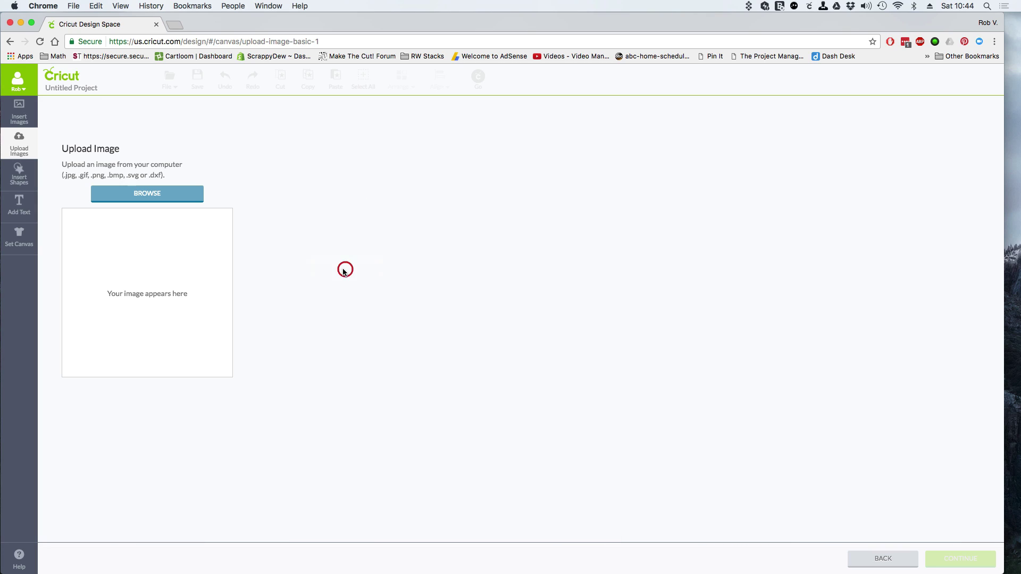
pyautogui.click(173, 200)
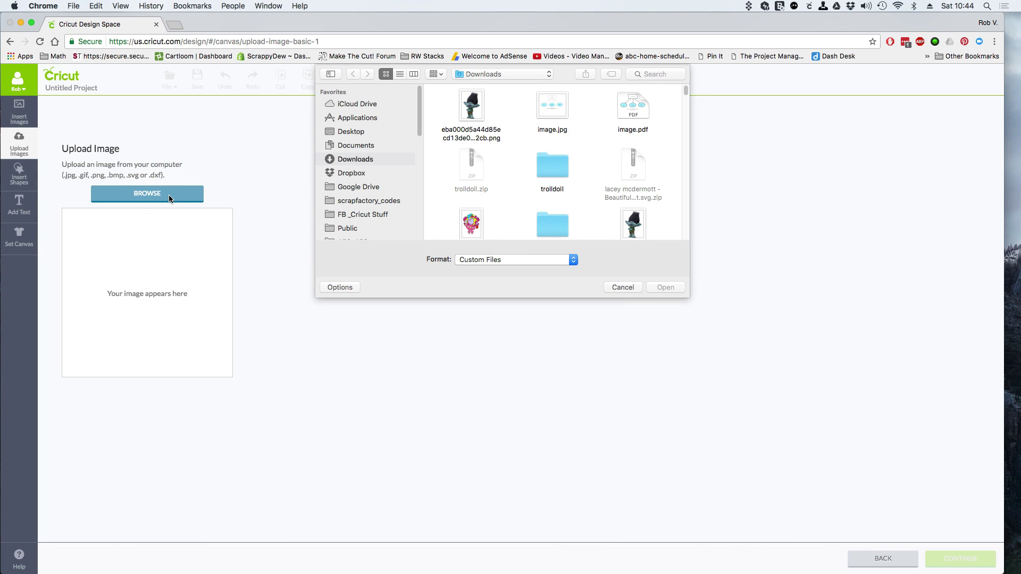
pyautogui.click(468, 104)
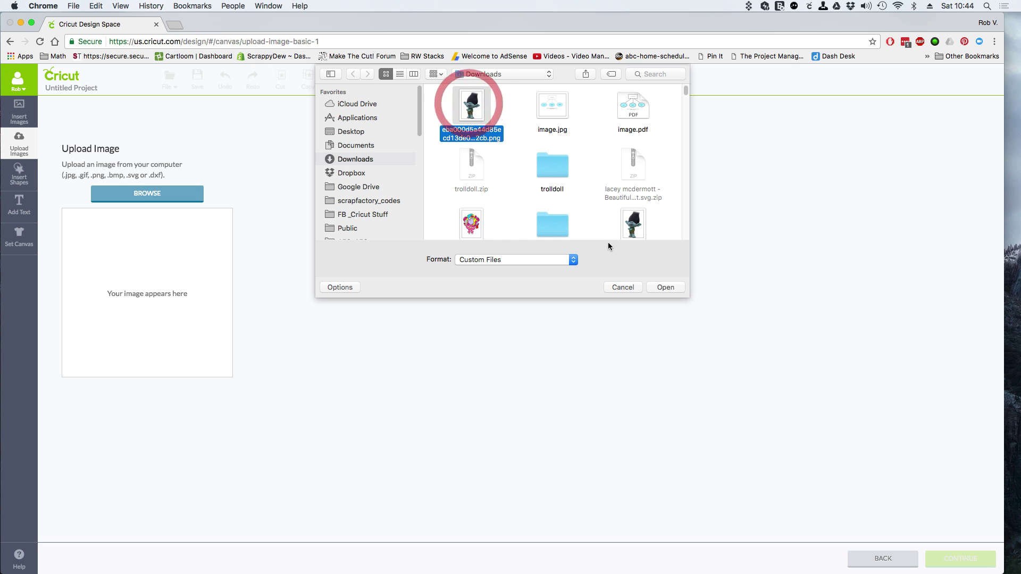
pyautogui.click(667, 288)
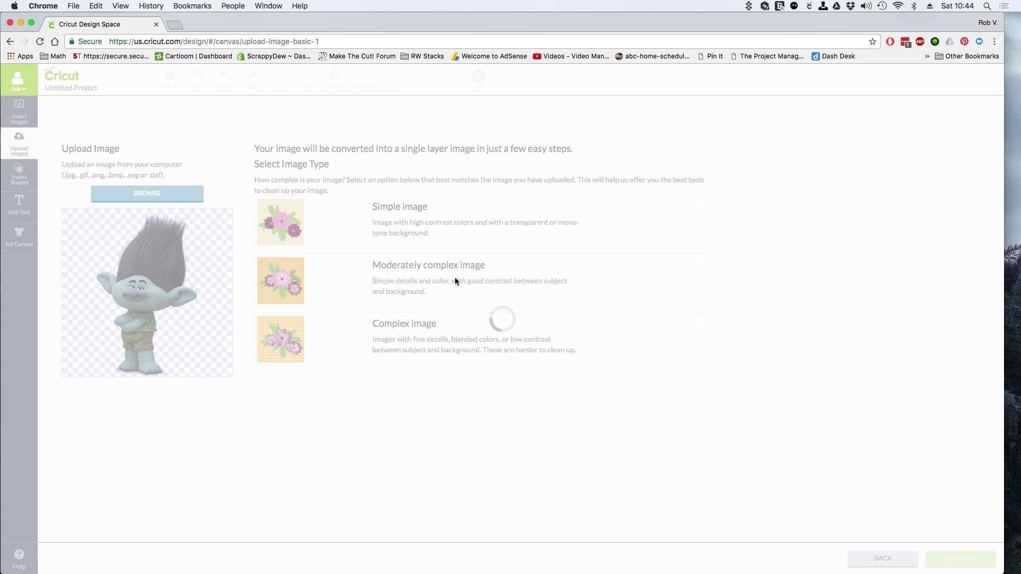
pyautogui.click(436, 351)
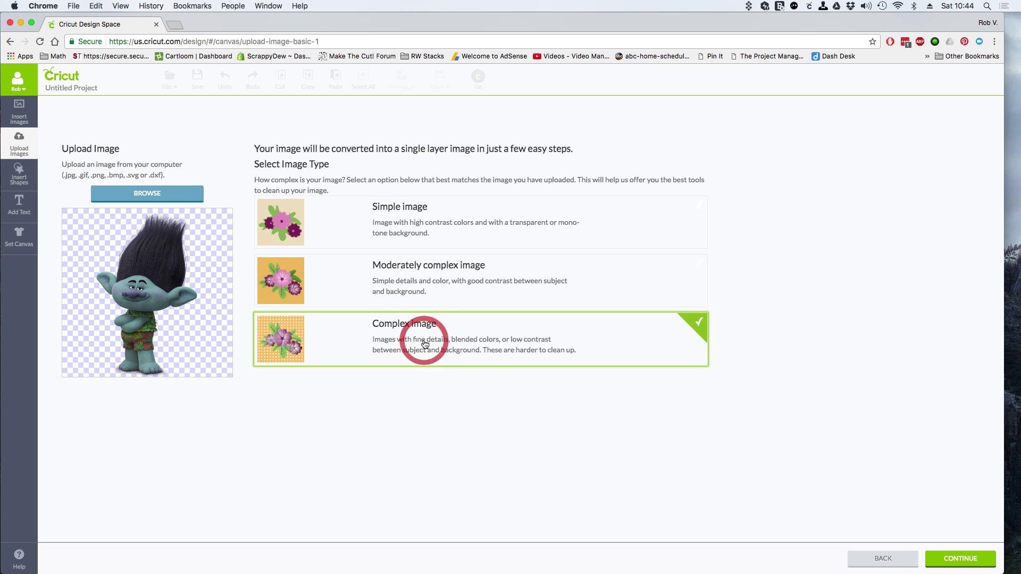
pyautogui.click(976, 560)
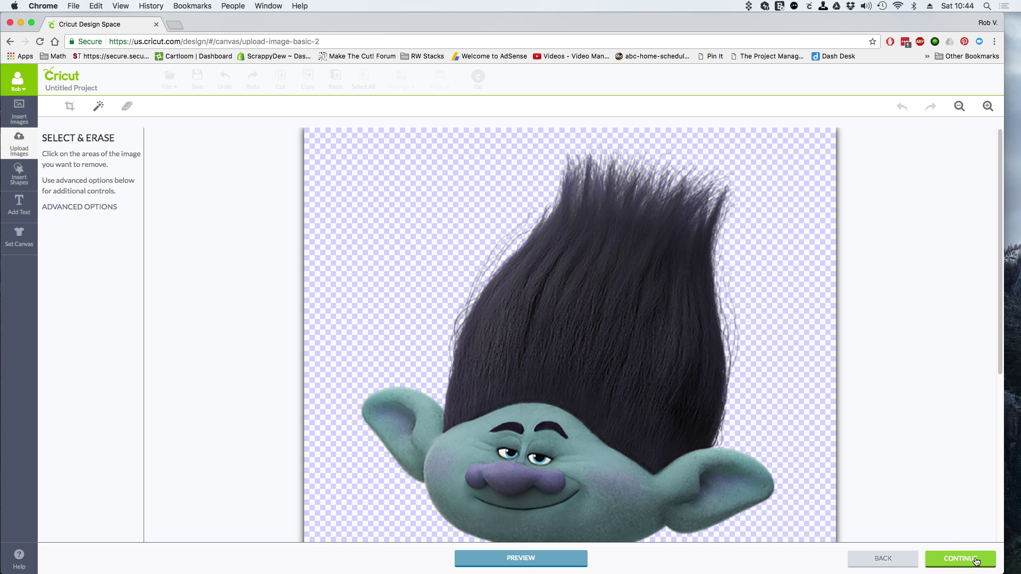
pyautogui.click(962, 107)
pyautogui.click(960, 106)
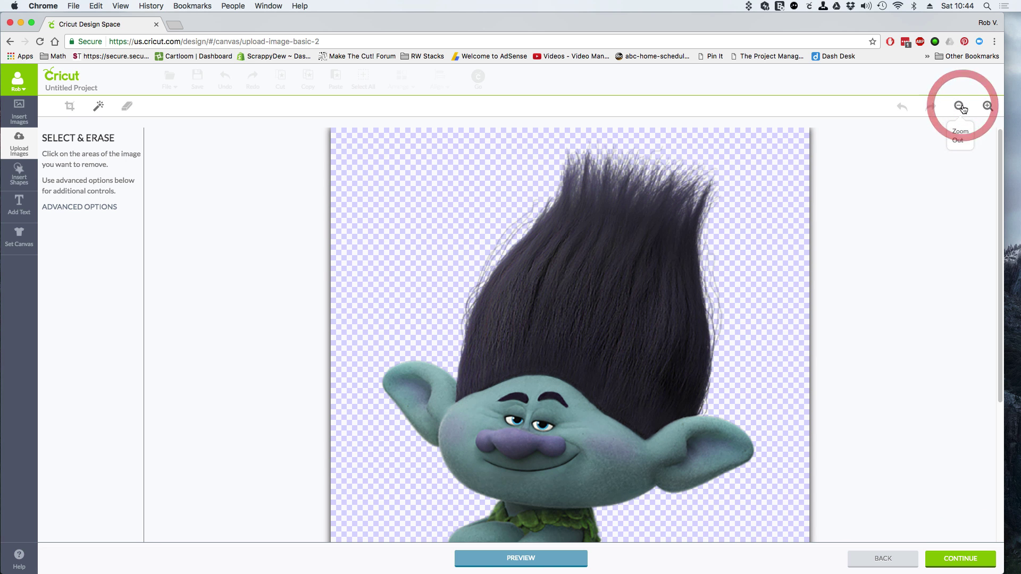
pyautogui.click(961, 106)
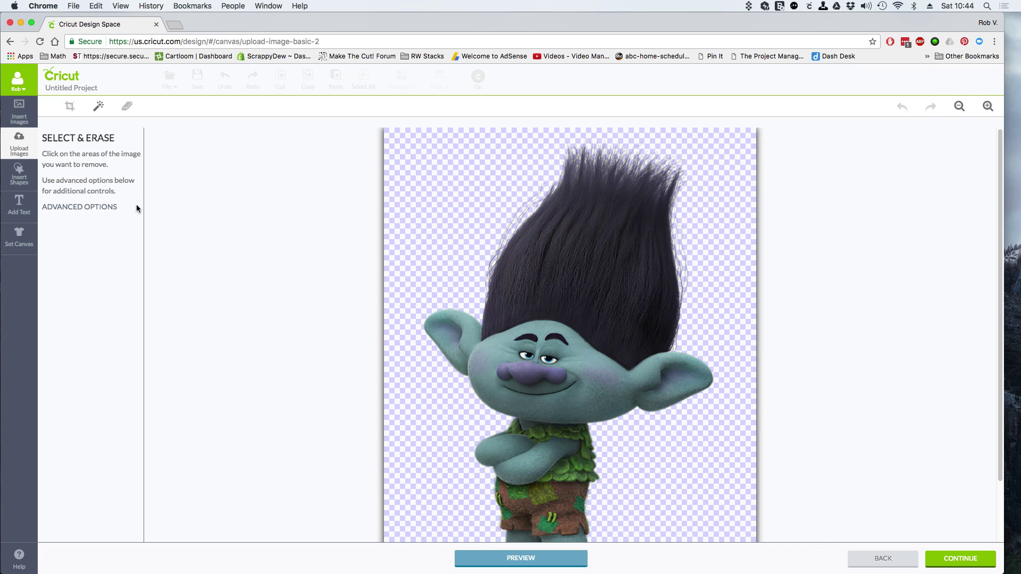
# Crop the troll image down to the hair and top of the face
pyautogui.click(70, 107)
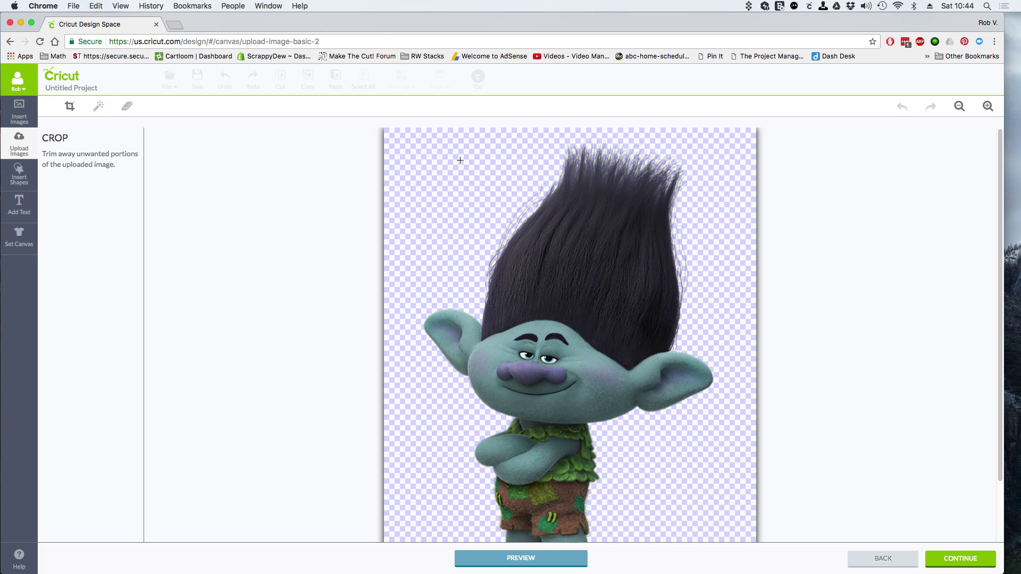
pyautogui.moveTo(394, 130); pyautogui.dragTo(751, 378)
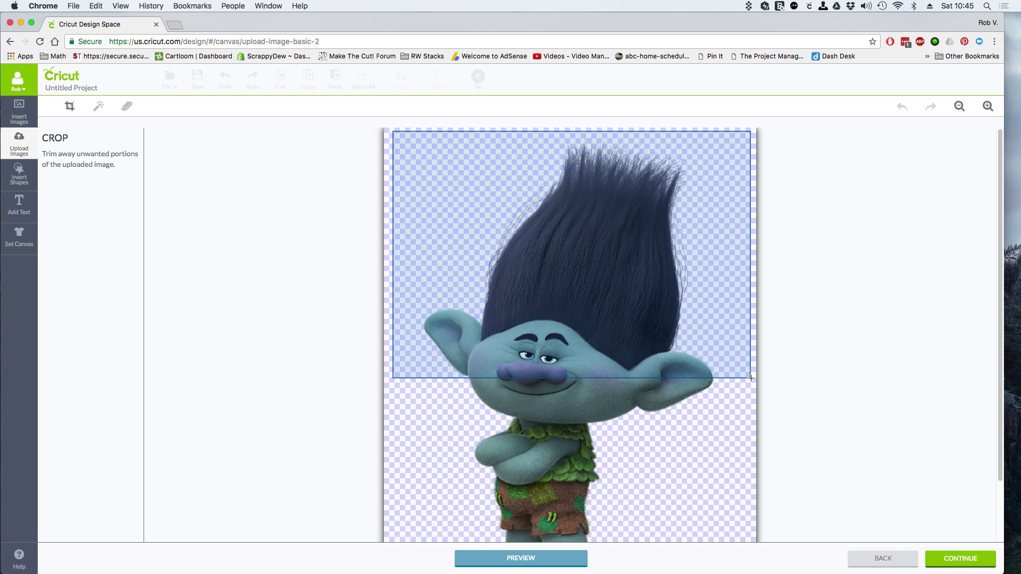
pyautogui.moveTo(751, 378); pyautogui.dragTo(752, 376)
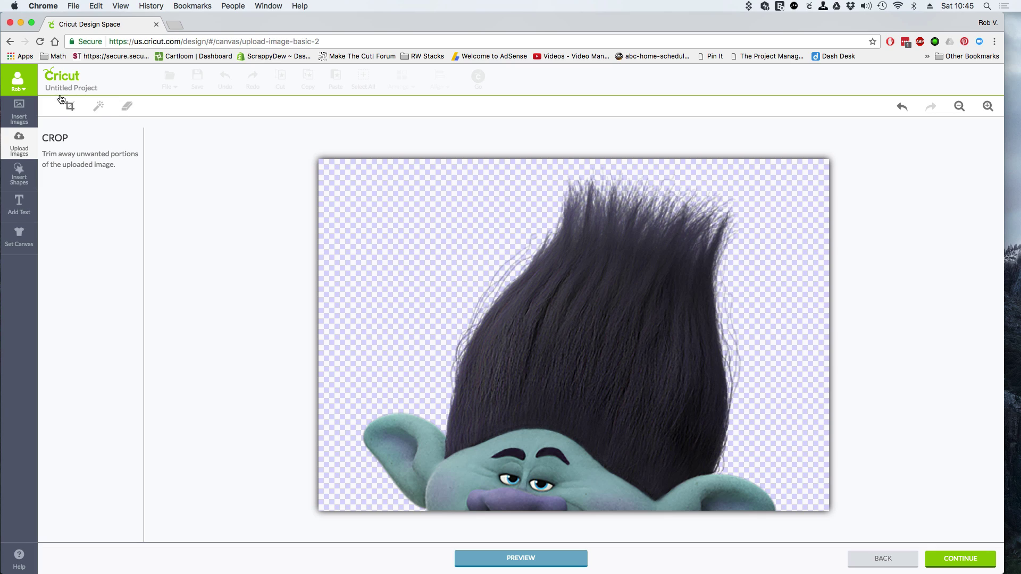
# Set Select & Erase Color Tolerance to 50 and remove the green face skin
pyautogui.click(99, 108)
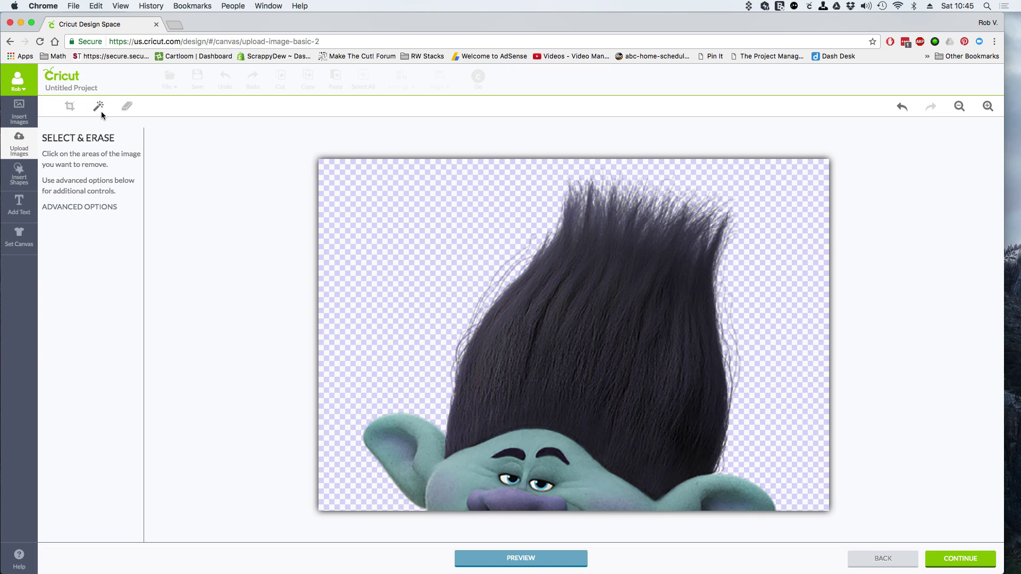
pyautogui.click(96, 206)
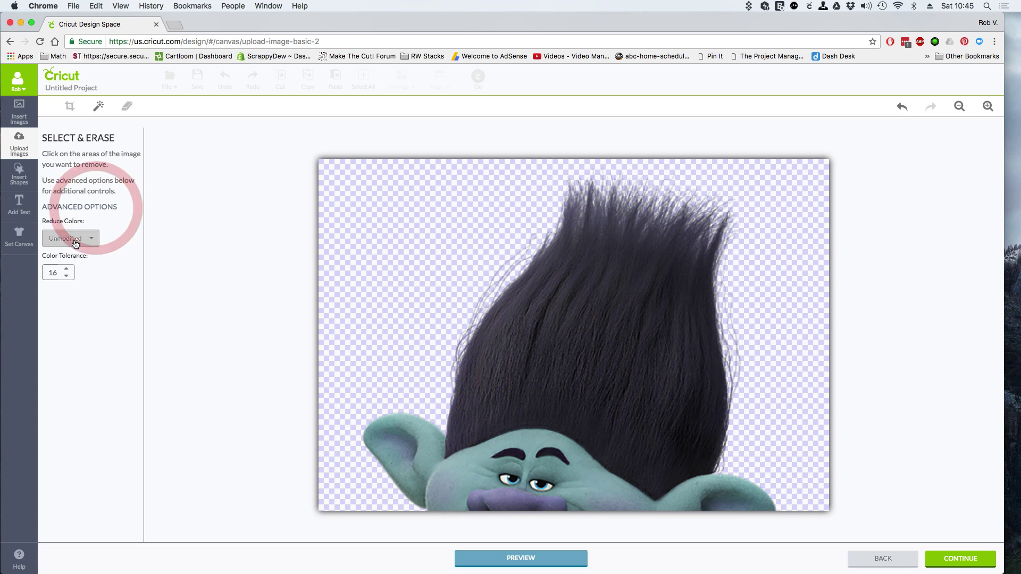
pyautogui.click(67, 269)
pyautogui.click(68, 270)
pyautogui.click(68, 270)
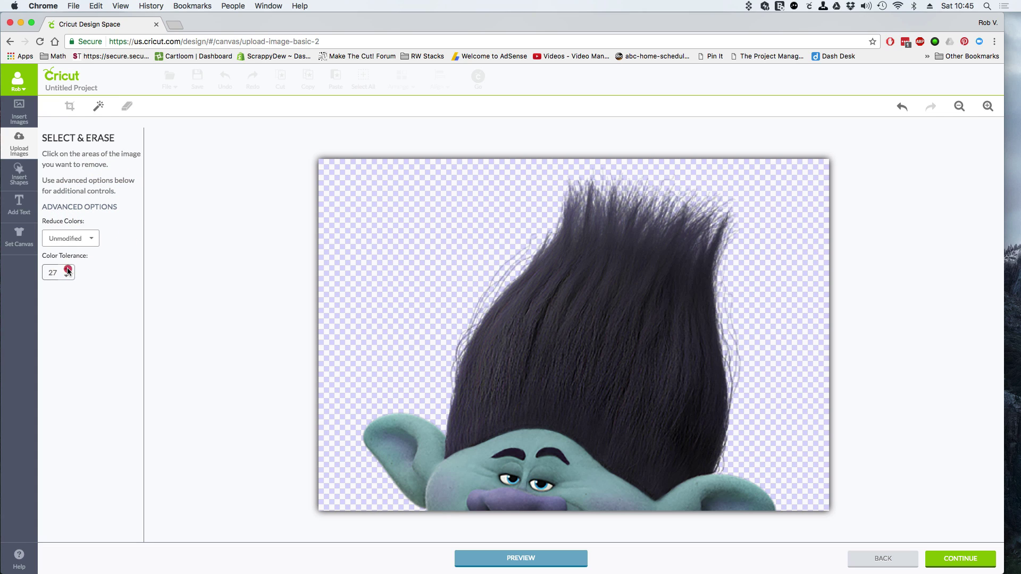
pyautogui.click(67, 270)
pyautogui.click(68, 270)
pyautogui.click(68, 270)
pyautogui.click(68, 269)
pyautogui.click(68, 270)
pyautogui.click(68, 269)
pyautogui.click(68, 270)
pyautogui.click(67, 269)
pyautogui.click(68, 270)
pyautogui.click(466, 486)
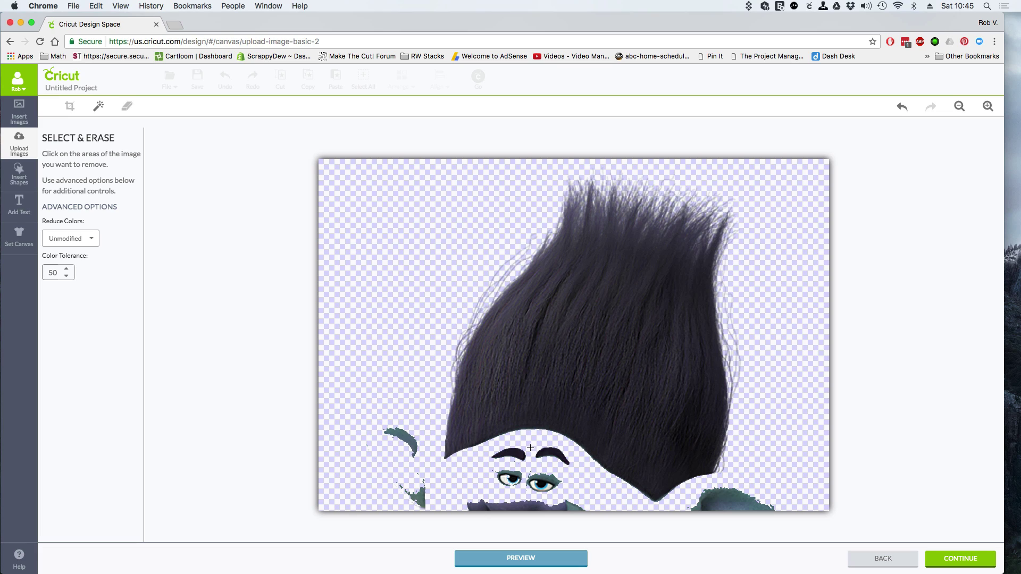
# Rub out the remaining teal fragments with a larger eraser, leaving only the hair, and continue
pyautogui.click(129, 108)
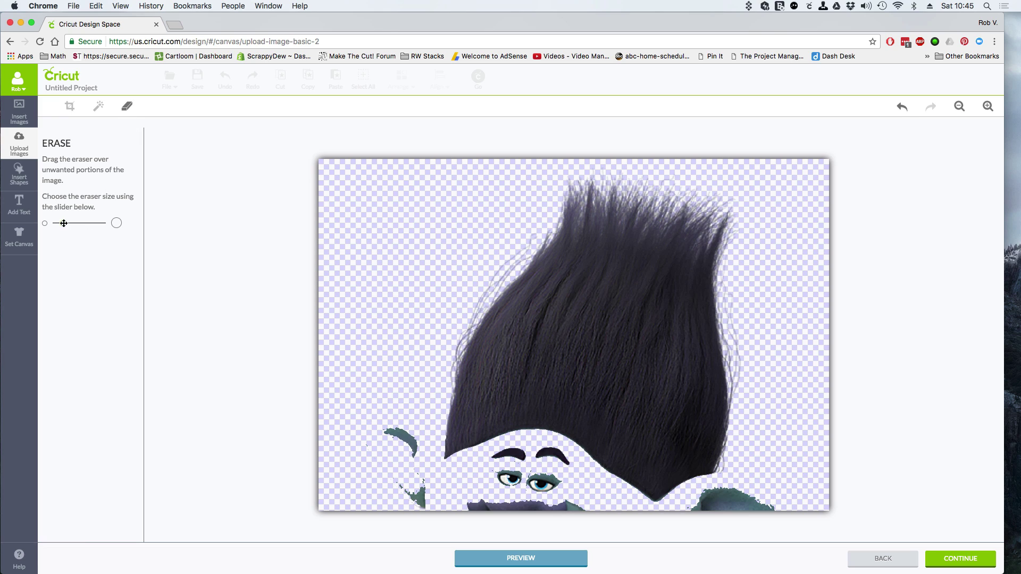
pyautogui.moveTo(63, 223); pyautogui.dragTo(90, 223)
pyautogui.moveTo(367, 437)
pyautogui.mouseDown()
pyautogui.moveTo(388, 435)
pyautogui.moveTo(406, 469)
pyautogui.moveTo(391, 453)
pyautogui.moveTo(395, 428)
pyautogui.moveTo(419, 495)
pyautogui.moveTo(440, 505)
pyautogui.moveTo(496, 504)
pyautogui.moveTo(510, 477)
pyautogui.moveTo(492, 463)
pyautogui.moveTo(540, 458)
pyautogui.moveTo(556, 469)
pyautogui.moveTo(520, 492)
pyautogui.moveTo(577, 502)
pyautogui.moveTo(514, 500)
pyautogui.moveTo(607, 494)
pyautogui.mouseUp()
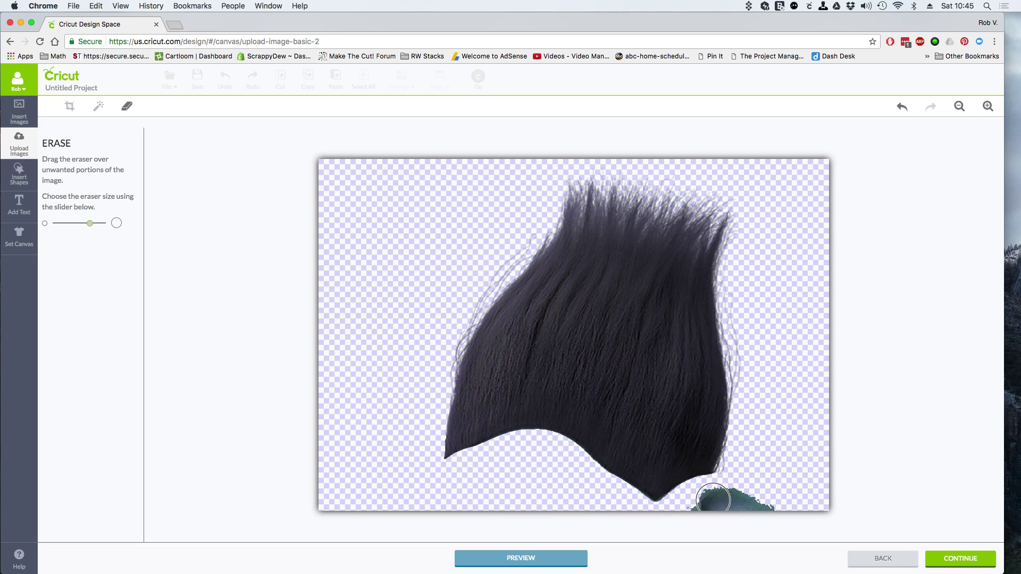
pyautogui.moveTo(713, 499)
pyautogui.mouseDown()
pyautogui.moveTo(695, 504)
pyautogui.moveTo(757, 493)
pyautogui.moveTo(777, 507)
pyautogui.moveTo(734, 500)
pyautogui.moveTo(800, 484)
pyautogui.mouseUp()
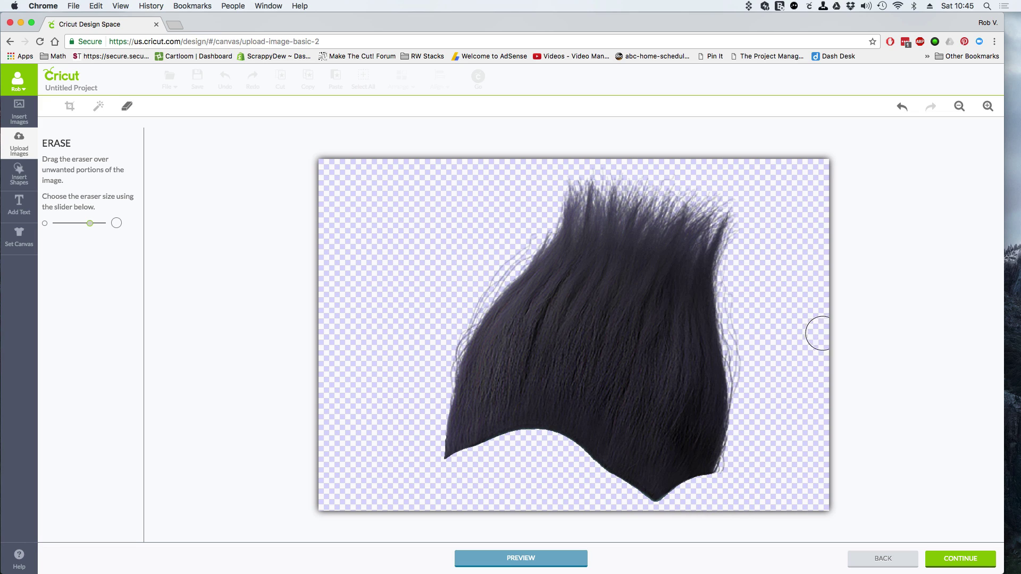
pyautogui.click(958, 563)
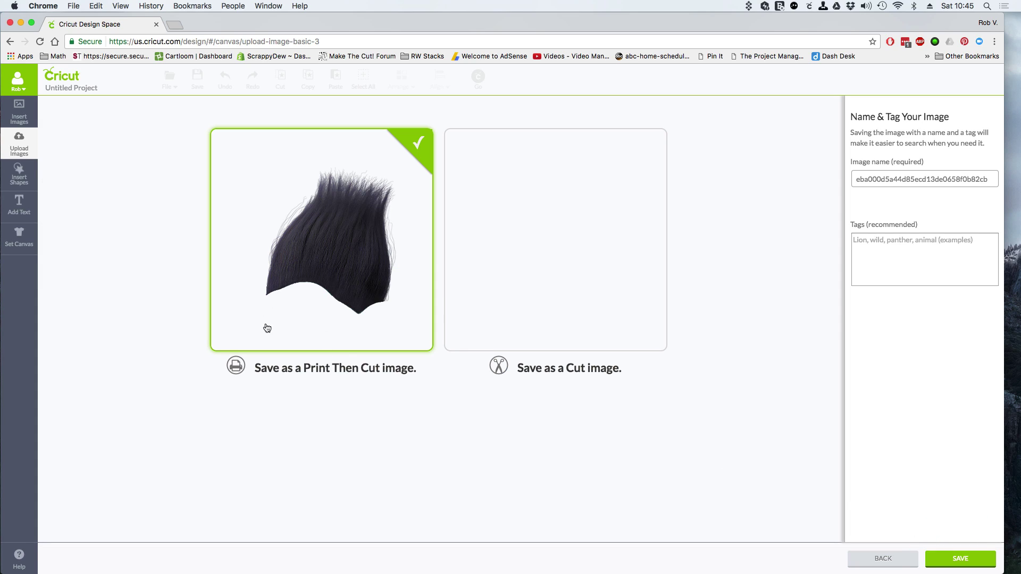
# Save the cleaned hair piece as a Print Then Cut image
pyautogui.click(340, 283)
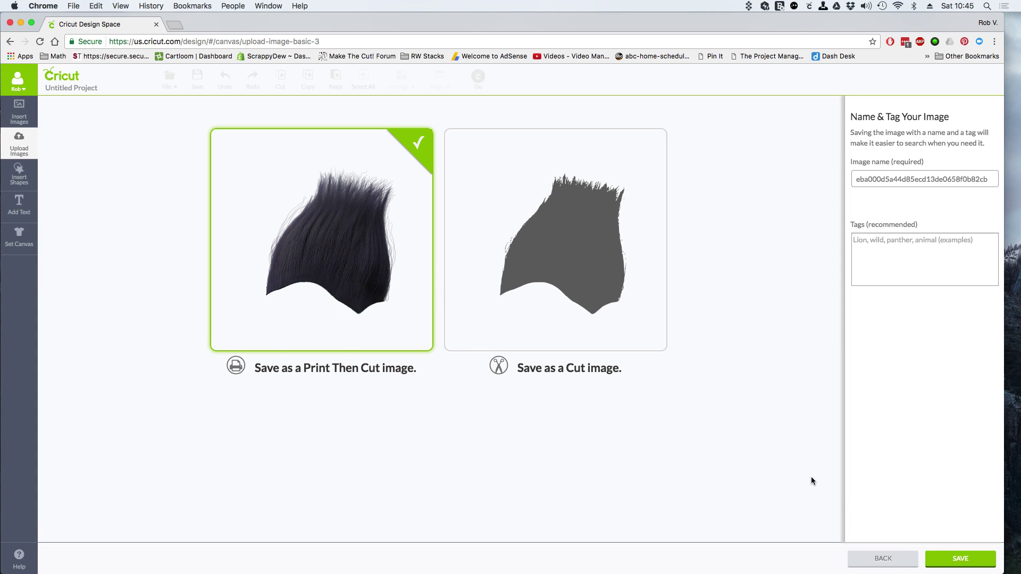
pyautogui.click(972, 560)
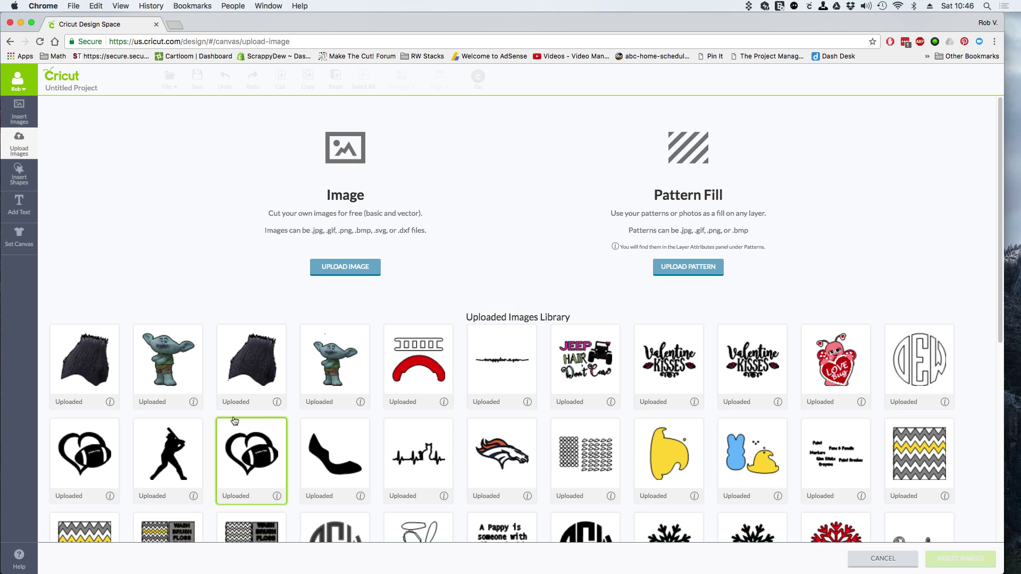
# Insert the hair and troll body images onto the canvas and move them right
pyautogui.click(166, 365)
pyautogui.click(84, 359)
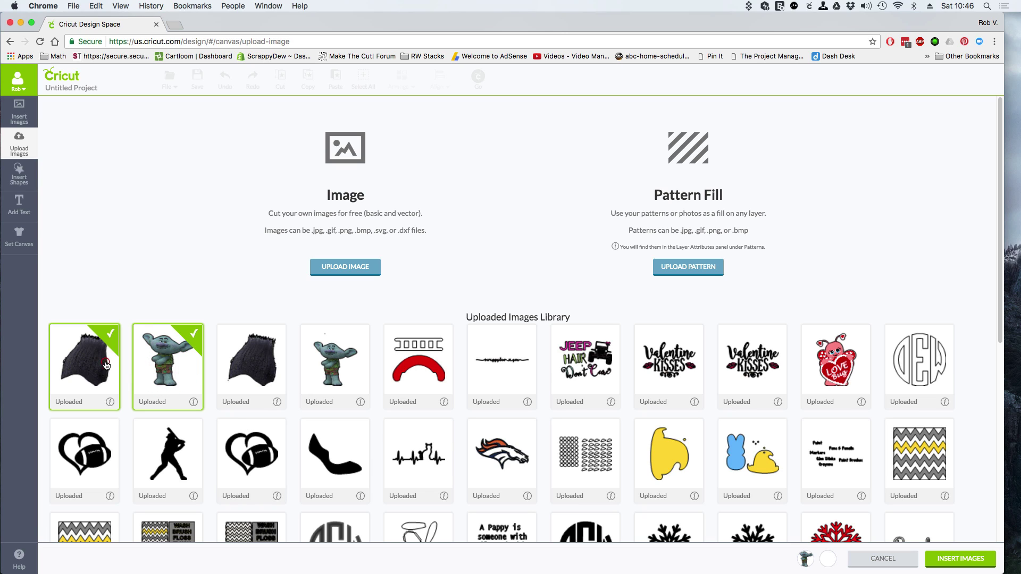
pyautogui.click(968, 562)
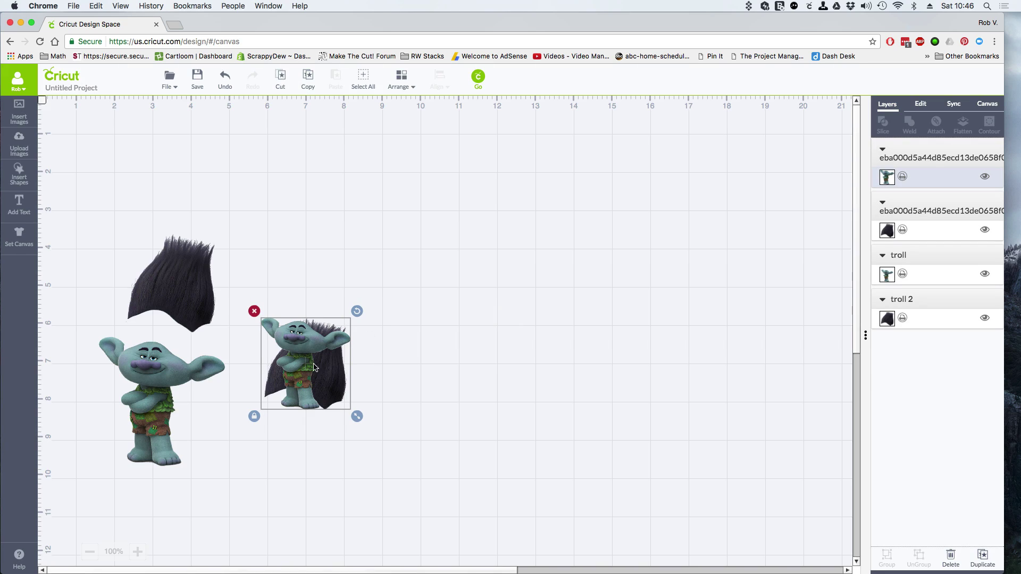
pyautogui.moveTo(304, 351); pyautogui.dragTo(579, 208)
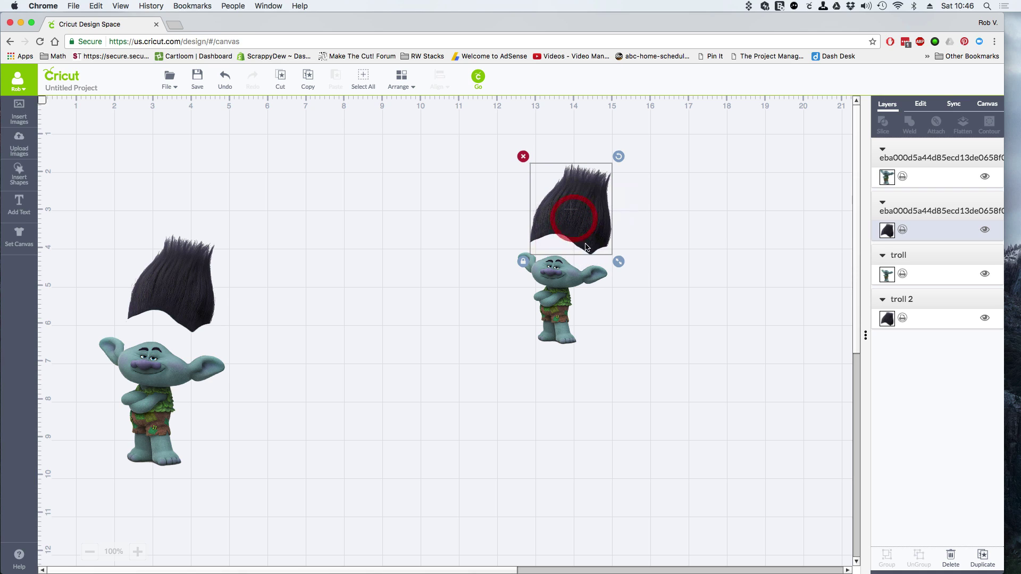
# Shrink the hair and set it onto the troll body's head
pyautogui.moveTo(618, 260); pyautogui.dragTo(581, 260)
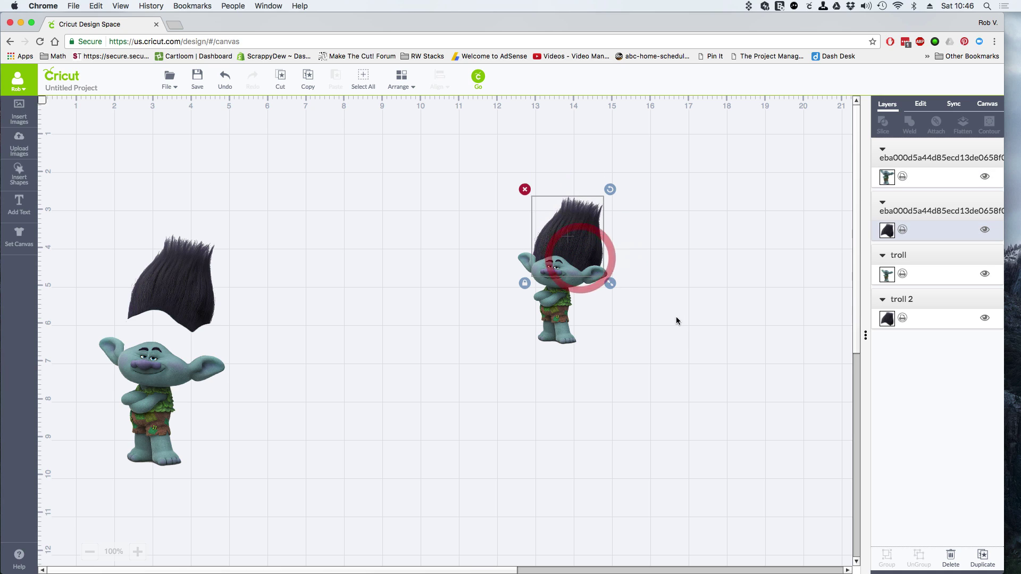
pyautogui.click(680, 319)
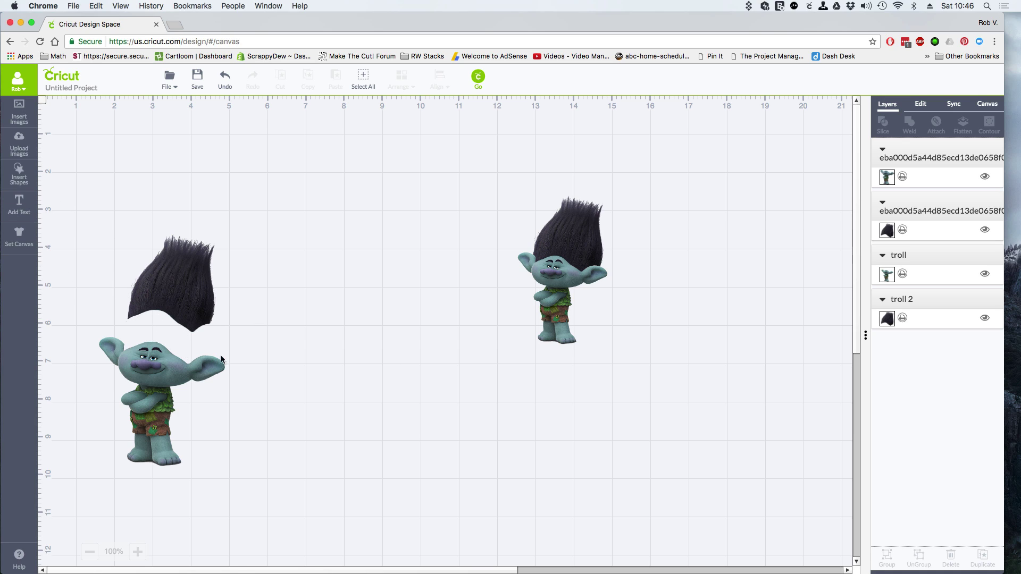
pyautogui.moveTo(582, 247); pyautogui.dragTo(582, 222)
pyautogui.moveTo(553, 274); pyautogui.dragTo(532, 319)
pyautogui.moveTo(570, 234); pyautogui.dragTo(543, 278)
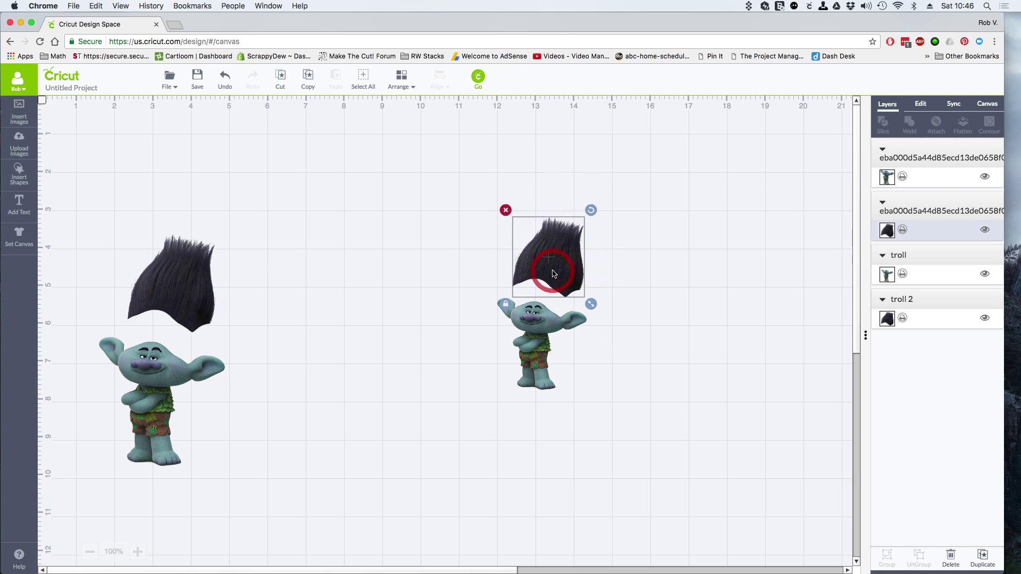